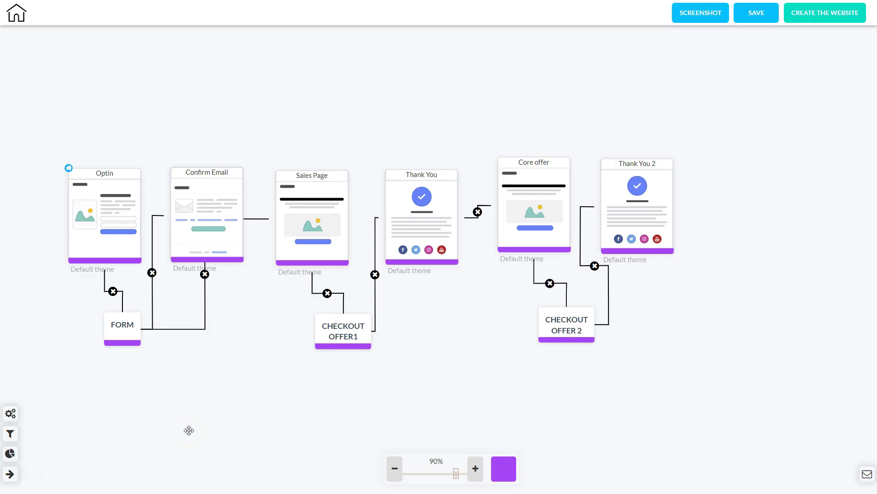
# Arrange the funnel map, placing a FORM step below the Optin page
pyautogui.click(173, 422)
pyautogui.moveTo(120, 200)
pyautogui.moveTo(206, 192)
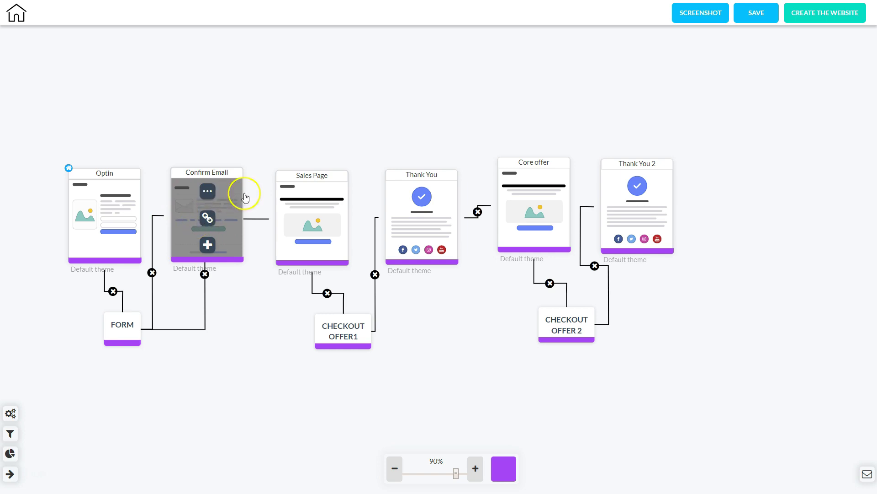
pyautogui.moveTo(310, 224)
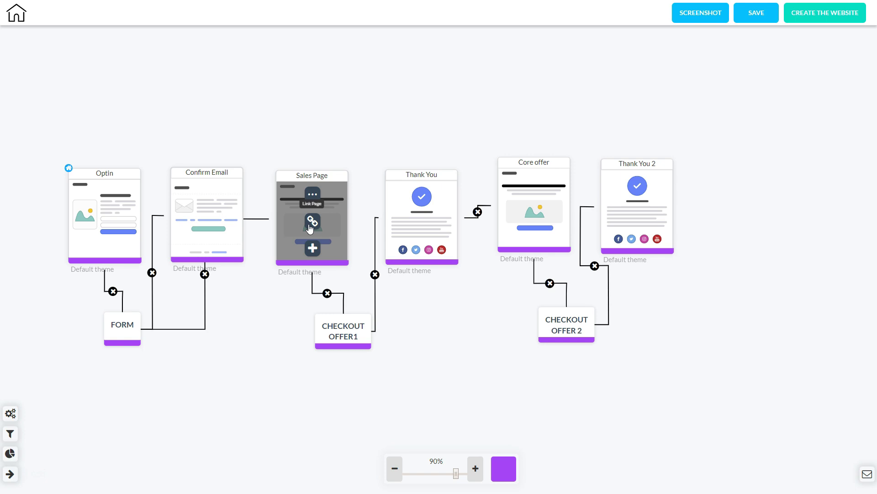
pyautogui.moveTo(310, 228); pyautogui.dragTo(339, 341)
pyautogui.moveTo(402, 250)
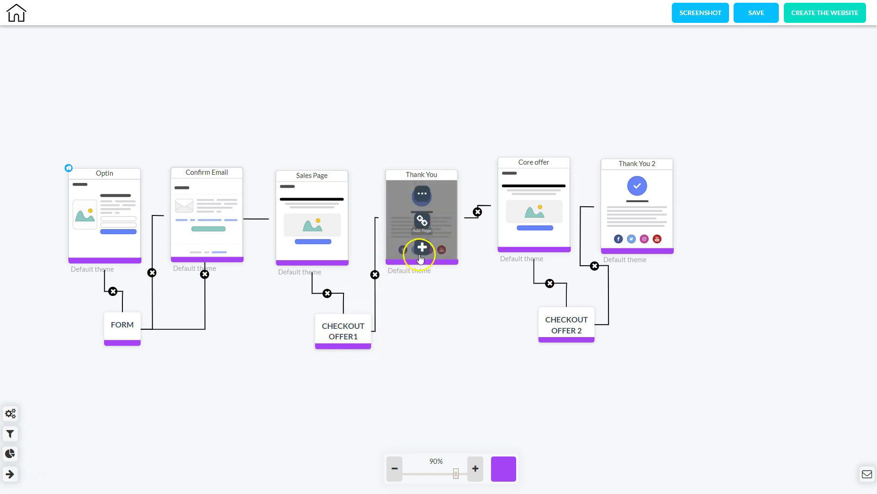
pyautogui.moveTo(520, 195)
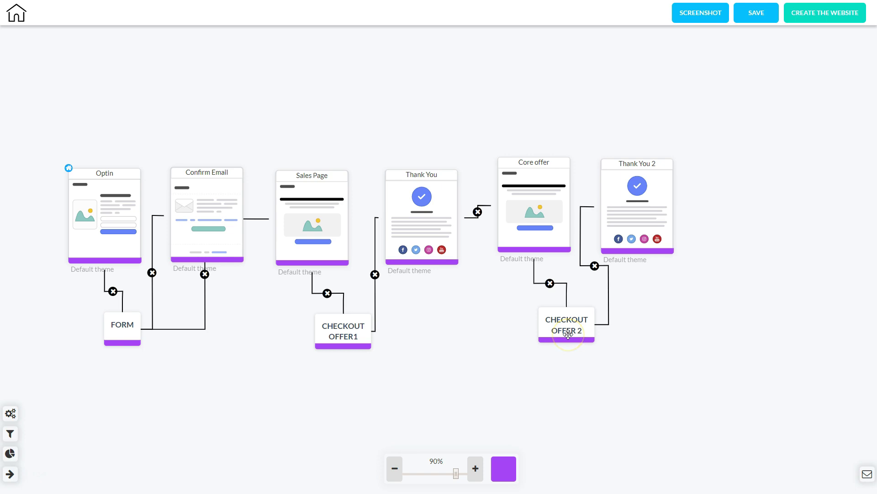
pyautogui.moveTo(632, 214)
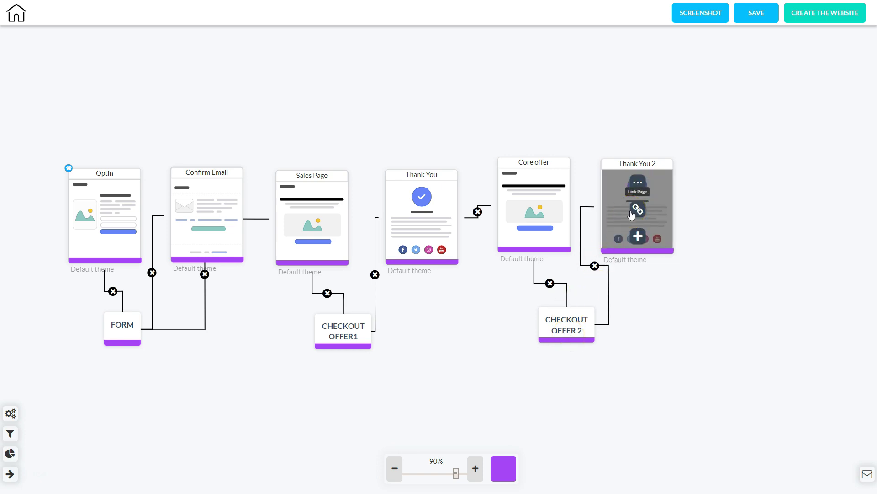
pyautogui.click(85, 433)
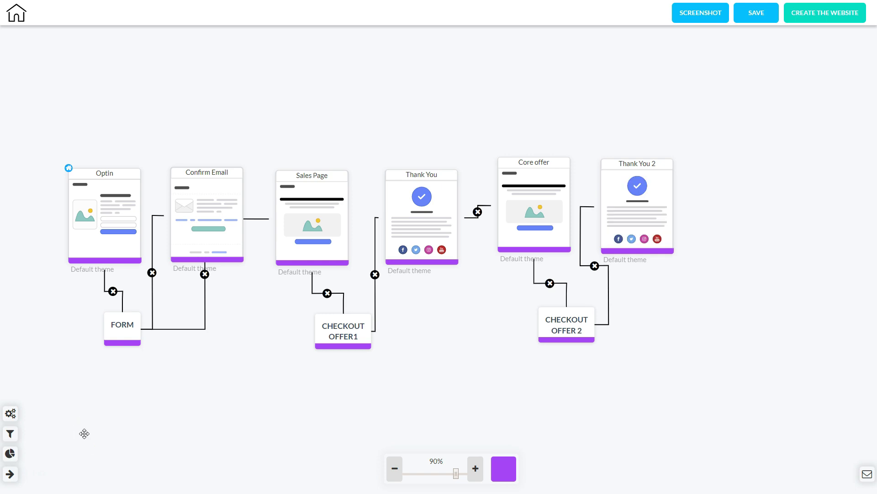
pyautogui.moveTo(114, 406); pyautogui.dragTo(127, 328)
# Assign a MailingBoss list to the Optin FORM step and close its settings
pyautogui.click(126, 327)
pyautogui.click(141, 368)
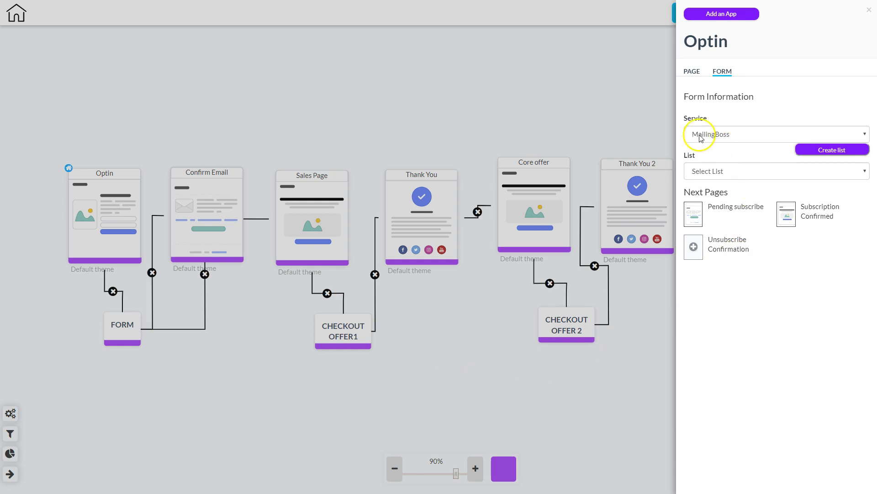
pyautogui.click(705, 171)
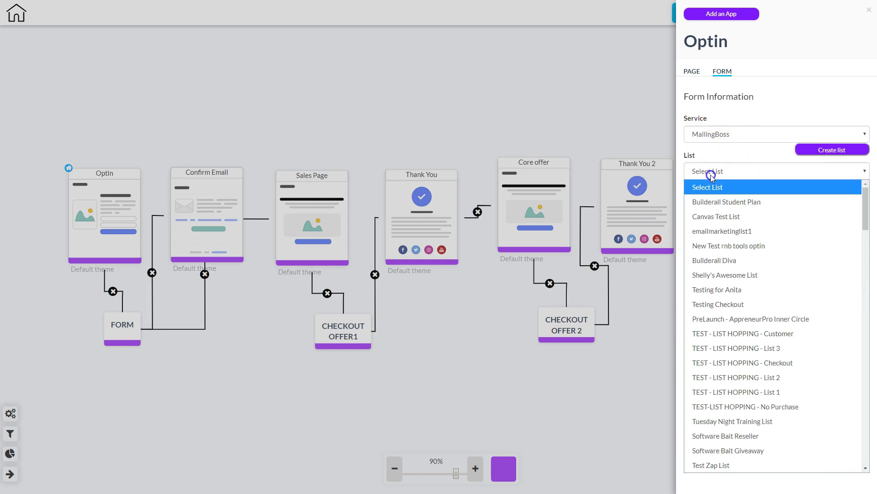
pyautogui.click(730, 257)
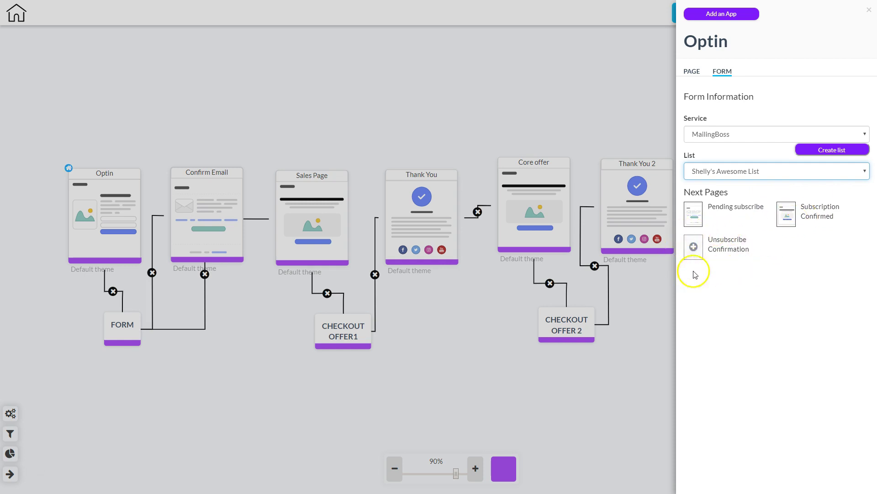
pyautogui.click(695, 246)
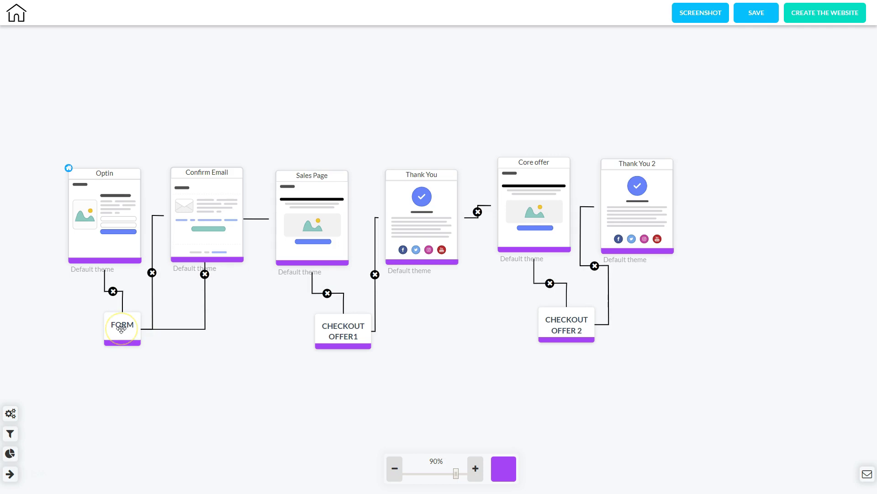
pyautogui.click(121, 328)
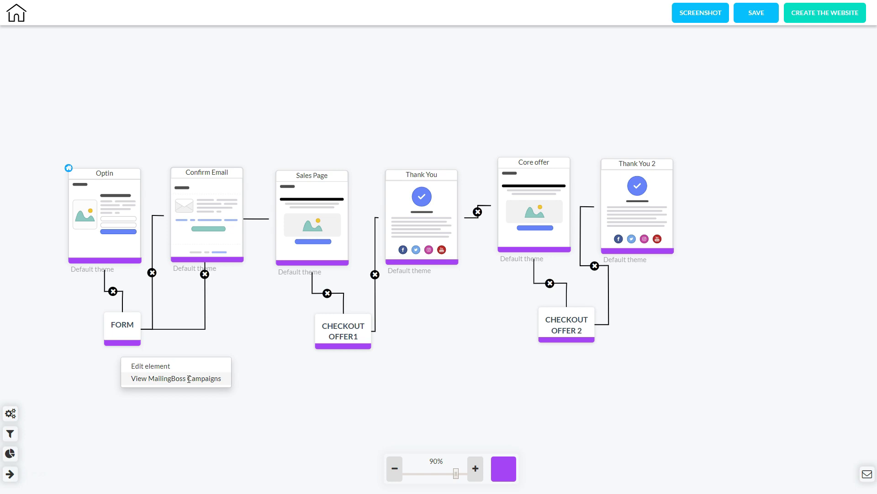
pyautogui.click(333, 323)
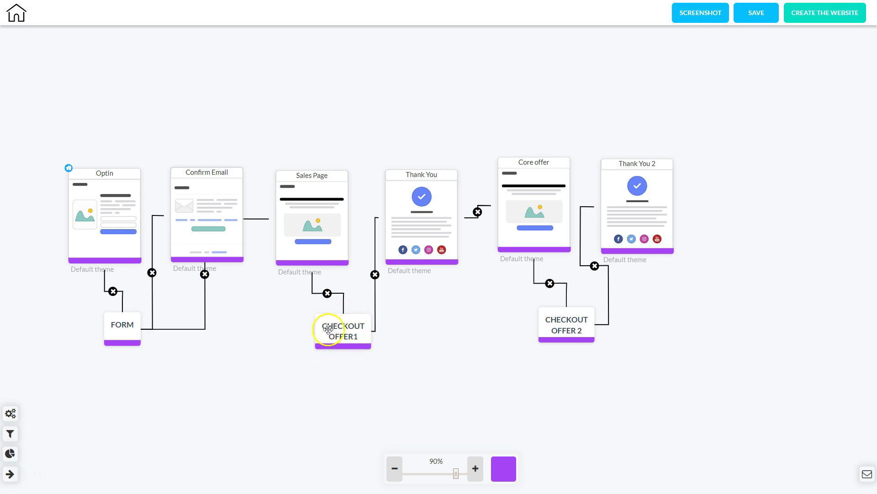
pyautogui.rightClick(343, 334)
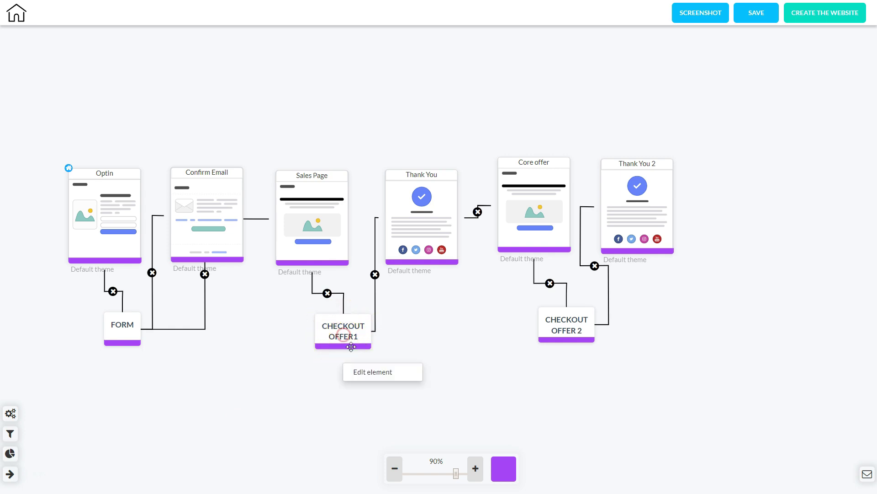
pyautogui.click(362, 371)
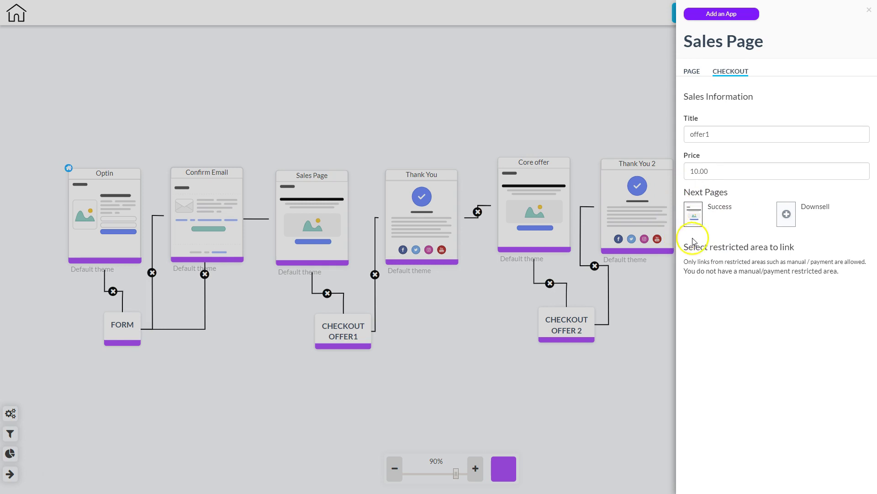
pyautogui.click(498, 362)
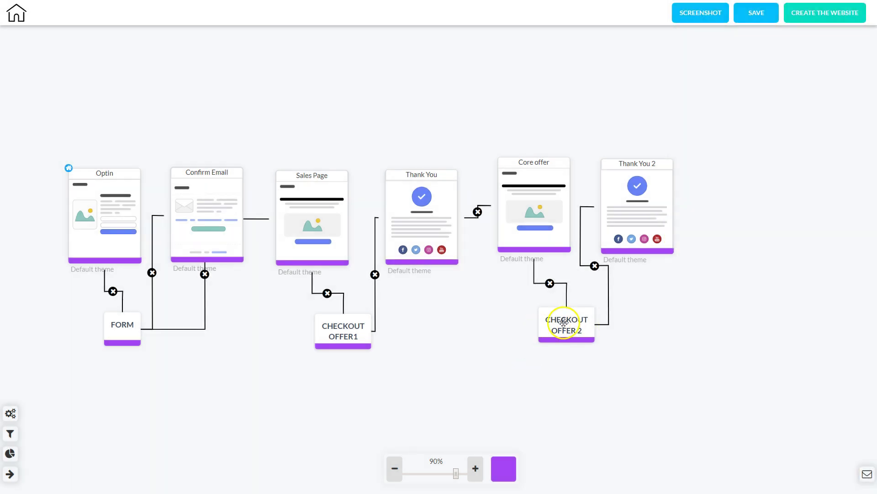
pyautogui.rightClick(563, 324)
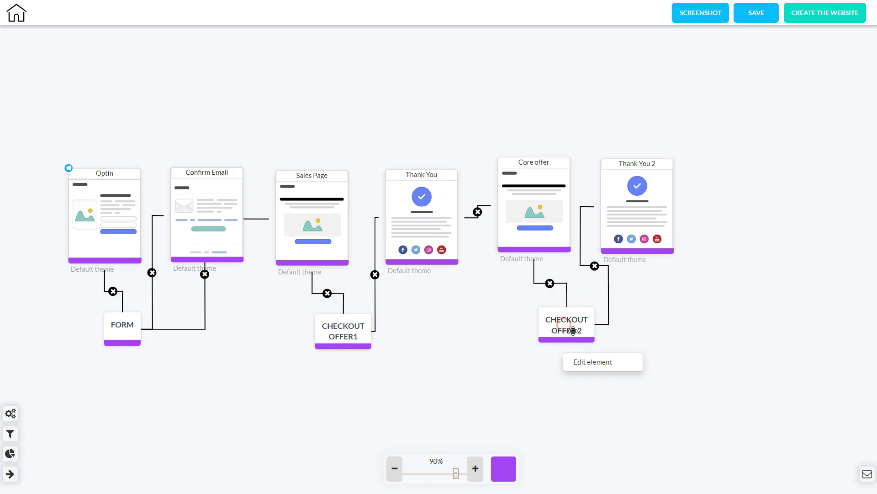
pyautogui.click(590, 361)
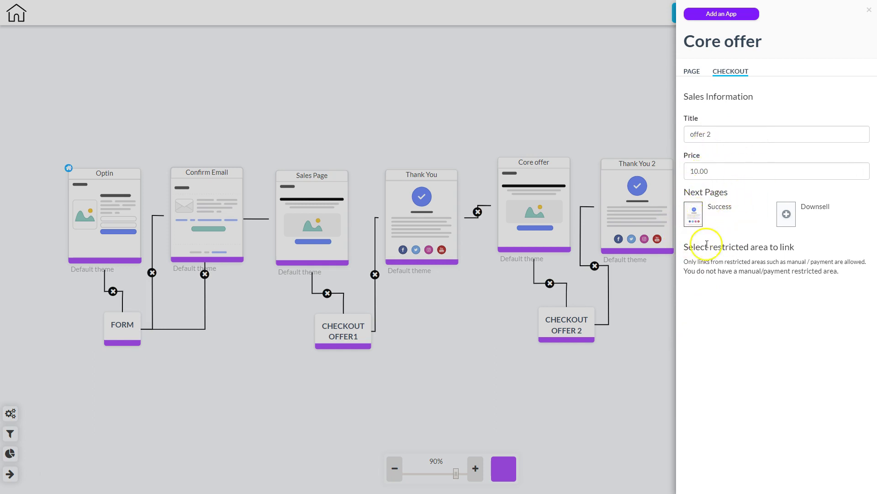
pyautogui.click(607, 388)
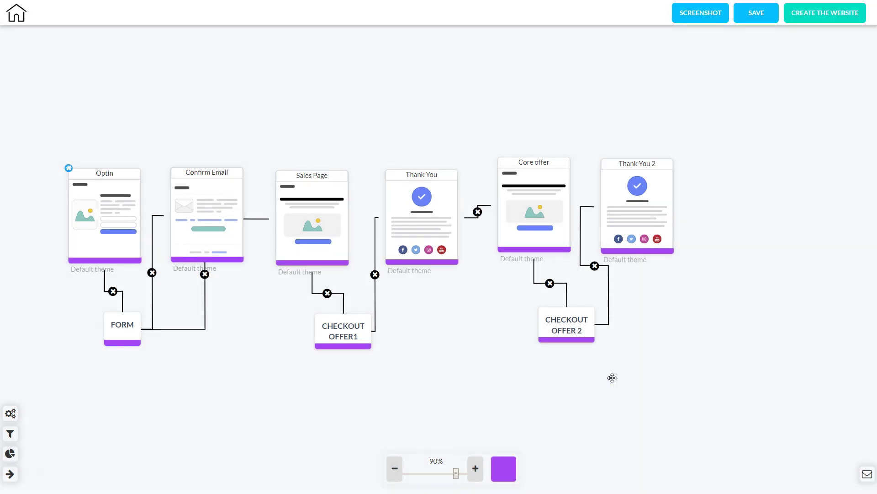
# Save the funnel, generate it as the website 'Tripwire Offer', and open the result
pyautogui.click(756, 14)
pyautogui.click(507, 266)
pyautogui.click(829, 13)
pyautogui.click(423, 246)
pyautogui.write('Tripwire Offer')
pyautogui.click(488, 277)
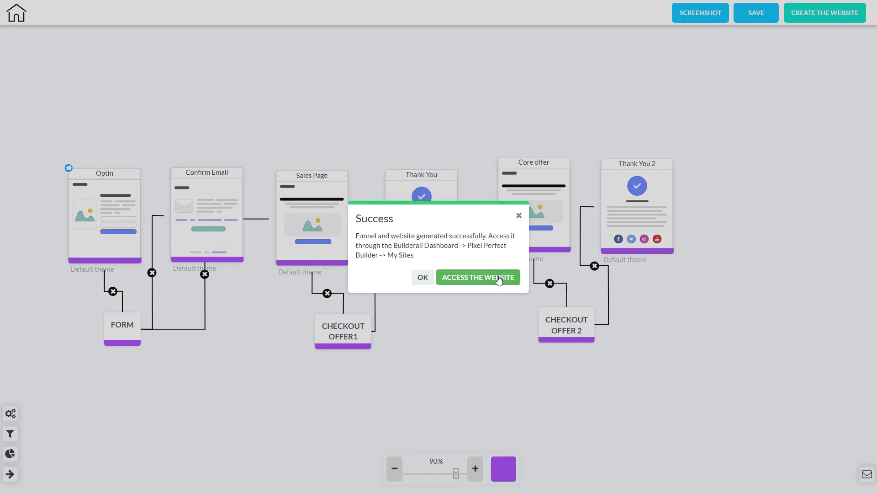
pyautogui.click(499, 280)
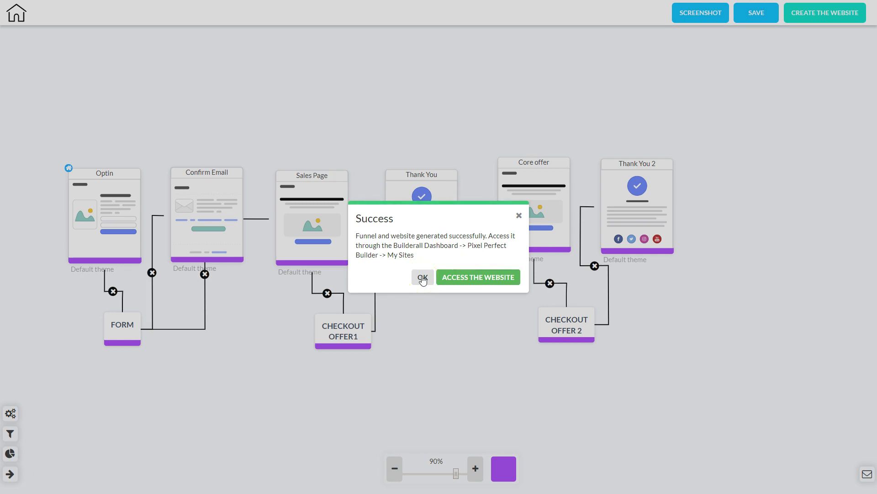
pyautogui.click(466, 277)
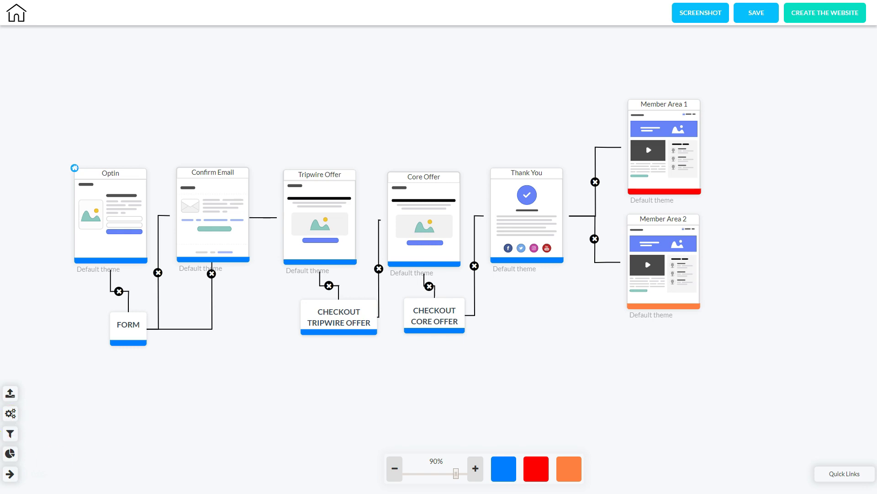
# Link the Confirm Email page to the Tripwire Offer page
pyautogui.moveTo(131, 204)
pyautogui.moveTo(211, 238)
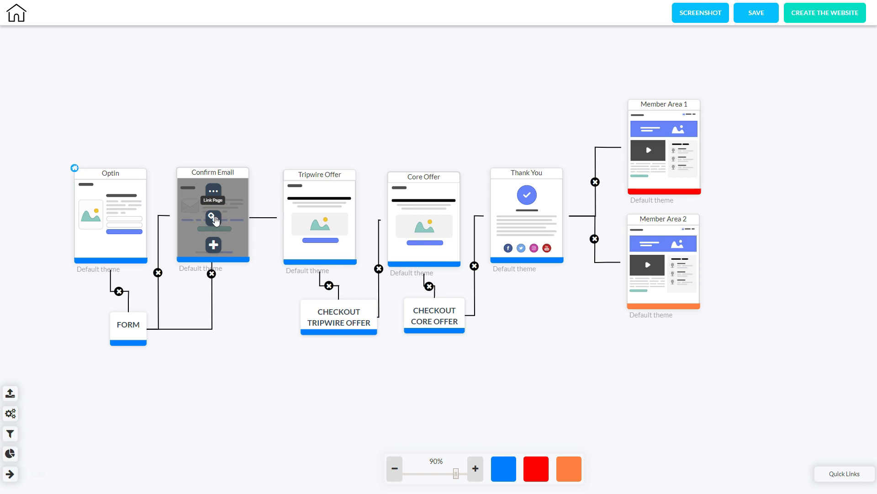
pyautogui.moveTo(215, 221); pyautogui.dragTo(324, 207)
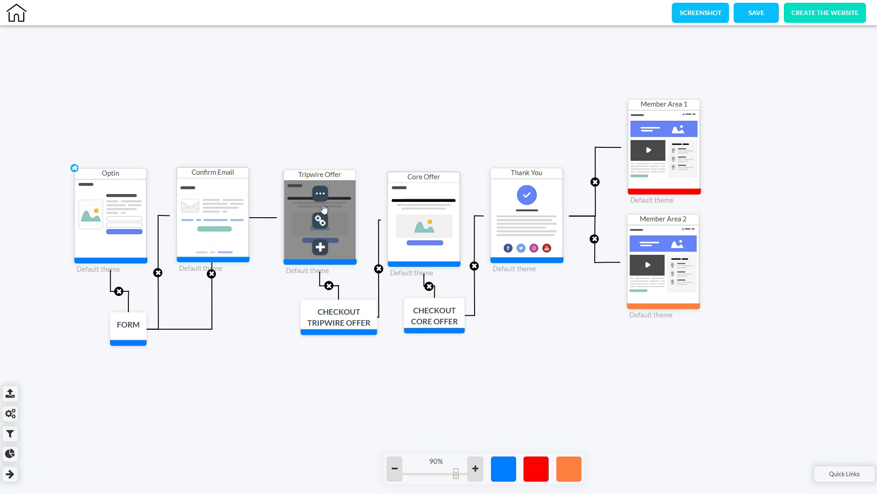
pyautogui.moveTo(327, 289); pyautogui.dragTo(339, 319)
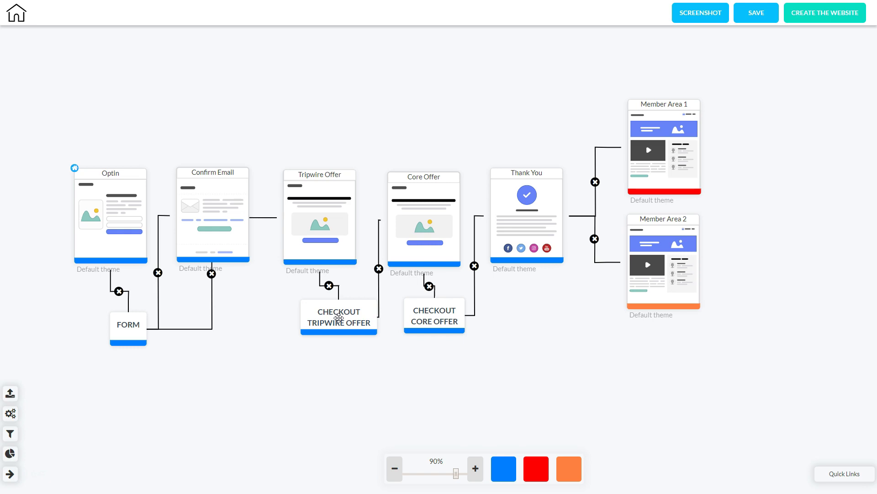
# Link the Core Offer page to CHECKOUT CORE OFFER
pyautogui.moveTo(680, 149)
pyautogui.moveTo(425, 217)
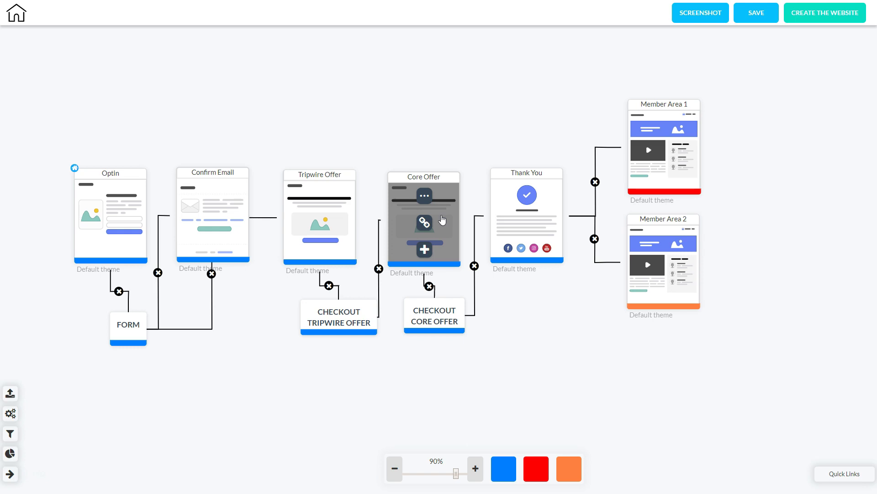
pyautogui.moveTo(425, 222); pyautogui.dragTo(444, 314)
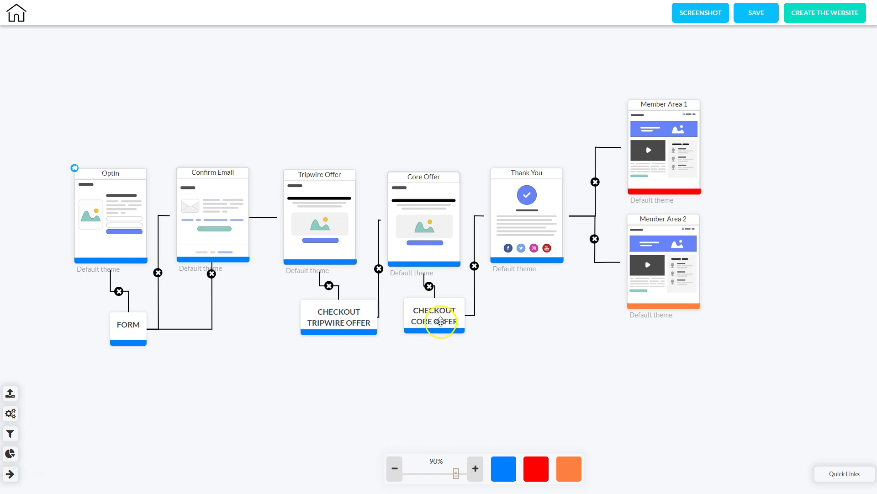
pyautogui.moveTo(650, 245)
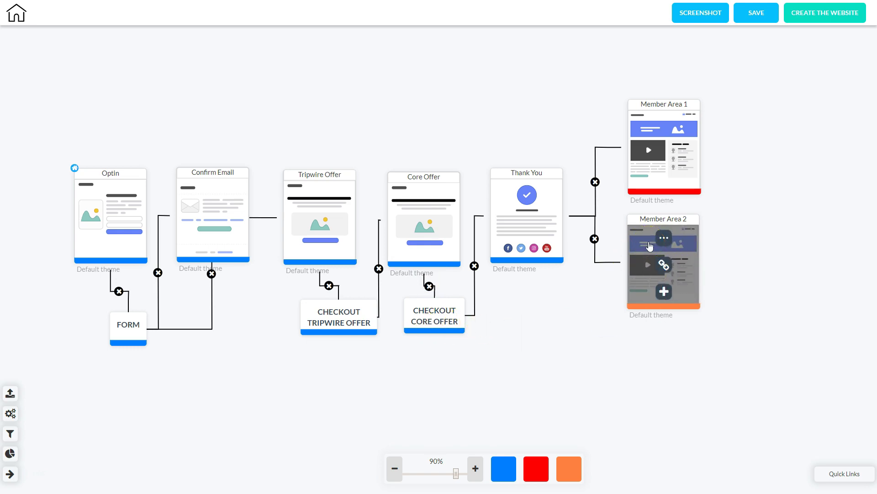
pyautogui.click(446, 322)
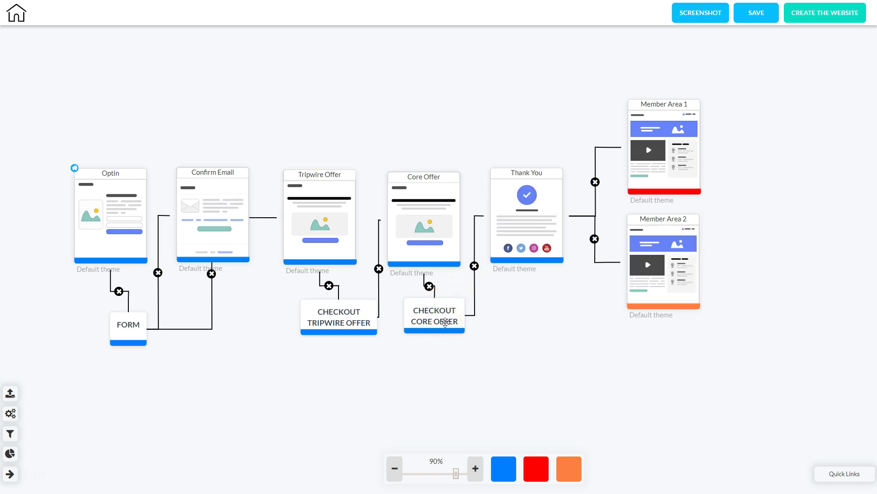
# Link the Thank You page to Member Area 1 and Member Area 2
pyautogui.moveTo(514, 238)
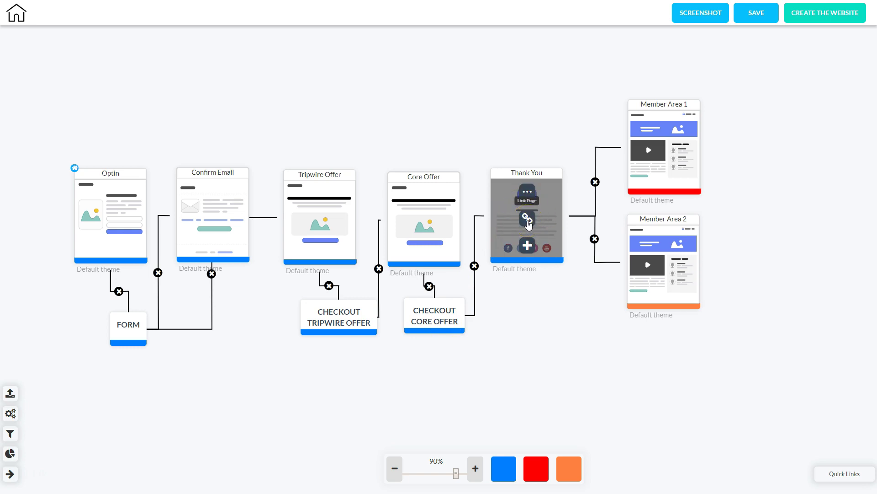
pyautogui.moveTo(529, 223)
pyautogui.mouseDown()
pyautogui.moveTo(570, 164)
pyautogui.moveTo(663, 169)
pyautogui.moveTo(525, 202)
pyautogui.moveTo(526, 215)
pyautogui.moveTo(539, 238)
pyautogui.moveTo(680, 261)
pyautogui.moveTo(526, 236)
pyautogui.mouseUp()
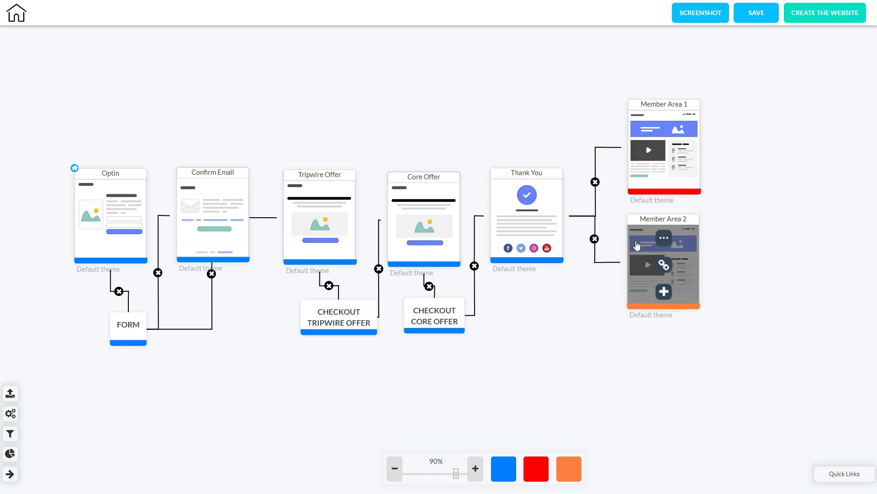
pyautogui.moveTo(656, 172); pyautogui.dragTo(650, 273)
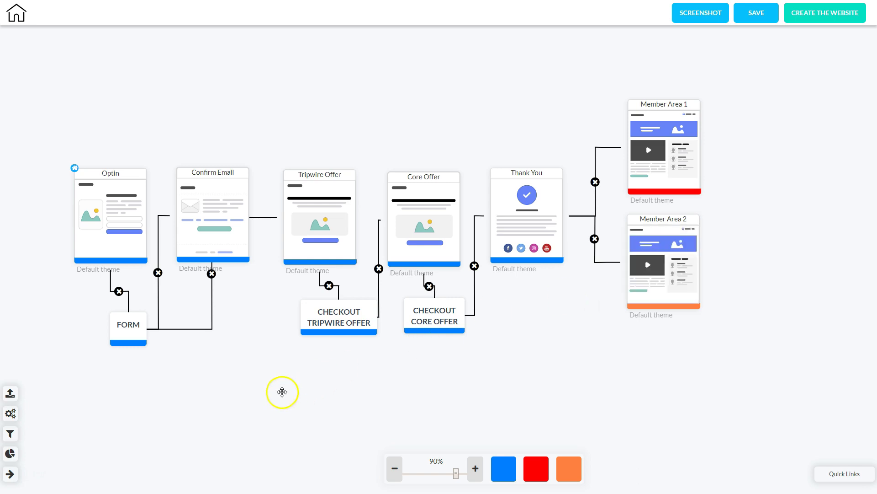
# Choose an existing MailingBoss list for the Tripwire Optin form through Edit element
pyautogui.rightClick(132, 326)
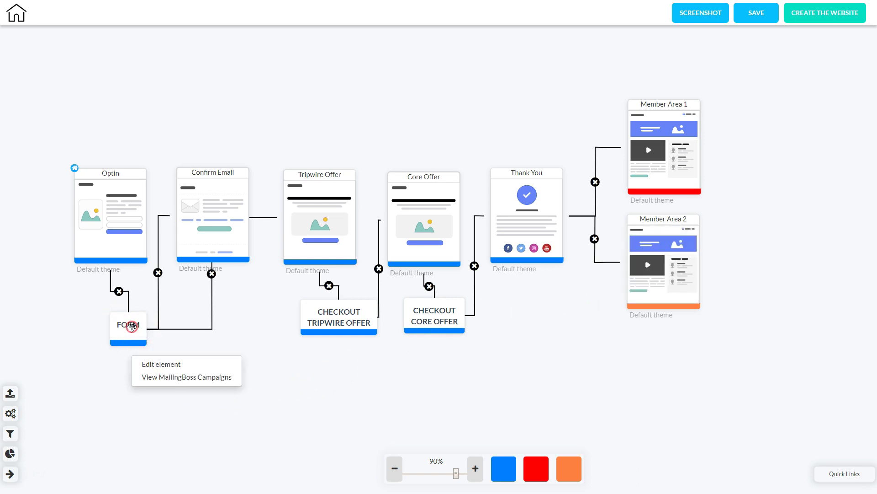
pyautogui.click(150, 363)
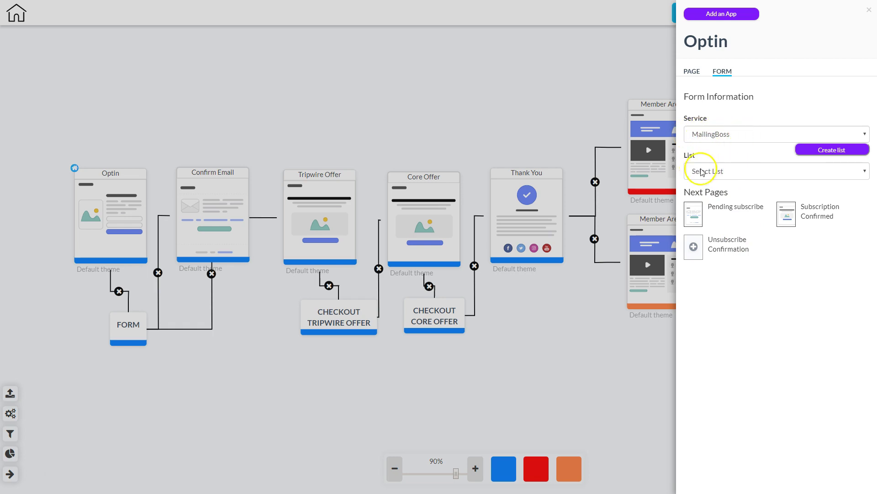
pyautogui.click(730, 176)
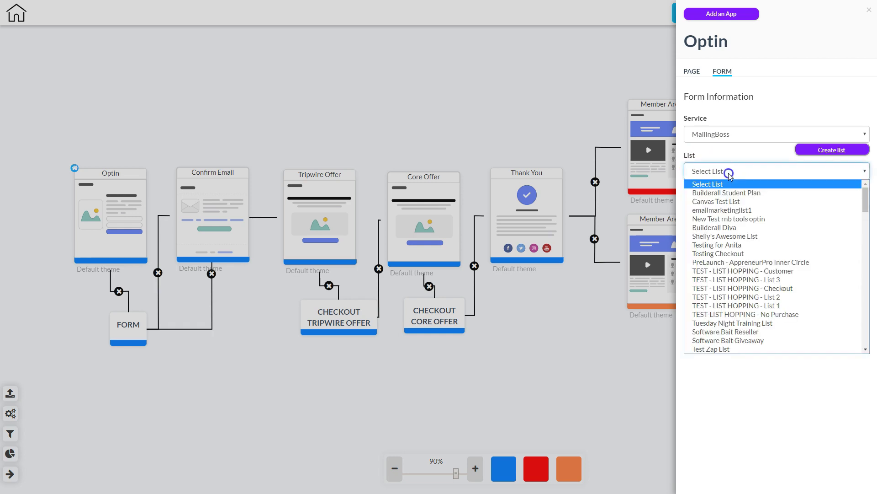
pyautogui.click(728, 237)
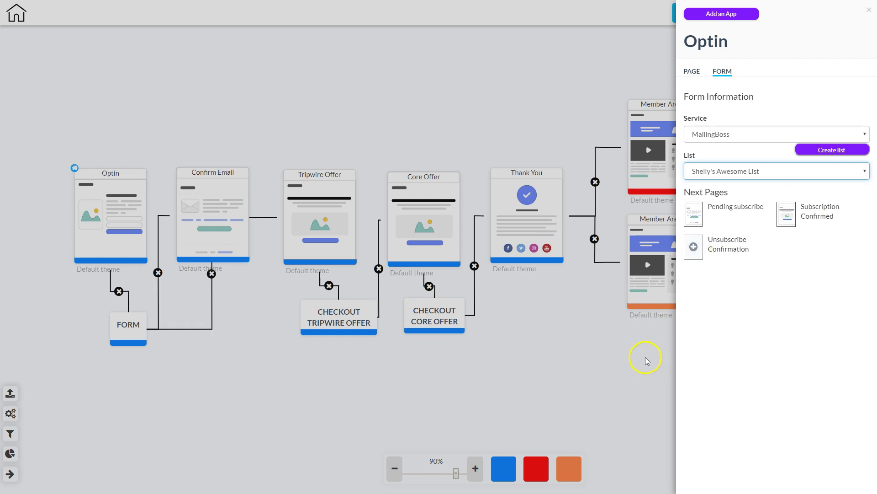
pyautogui.click(618, 358)
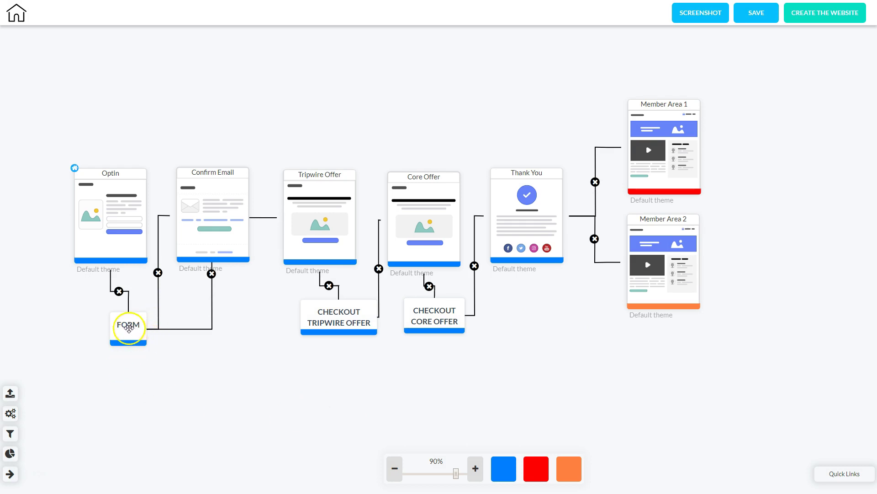
pyautogui.click(128, 326)
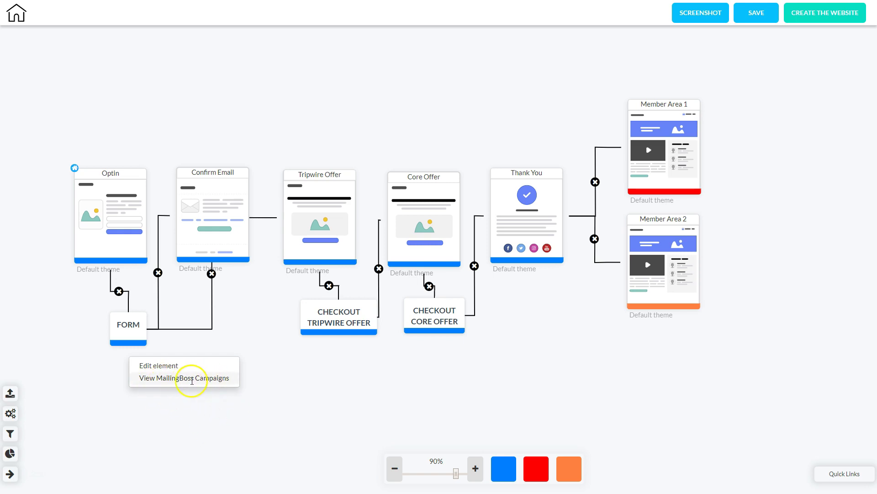
pyautogui.click(237, 409)
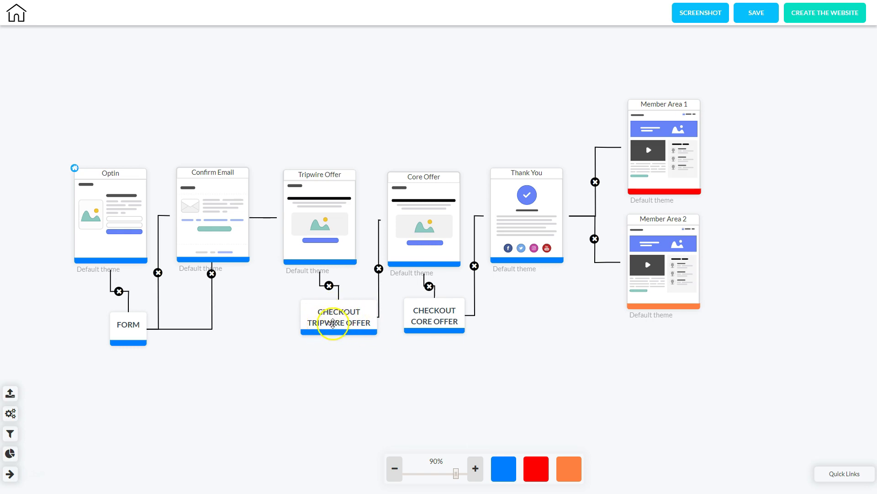
# Set Member1 as the restricted area for CHECKOUT TRIPWIRE OFFER
pyautogui.rightClick(335, 320)
pyautogui.click(355, 356)
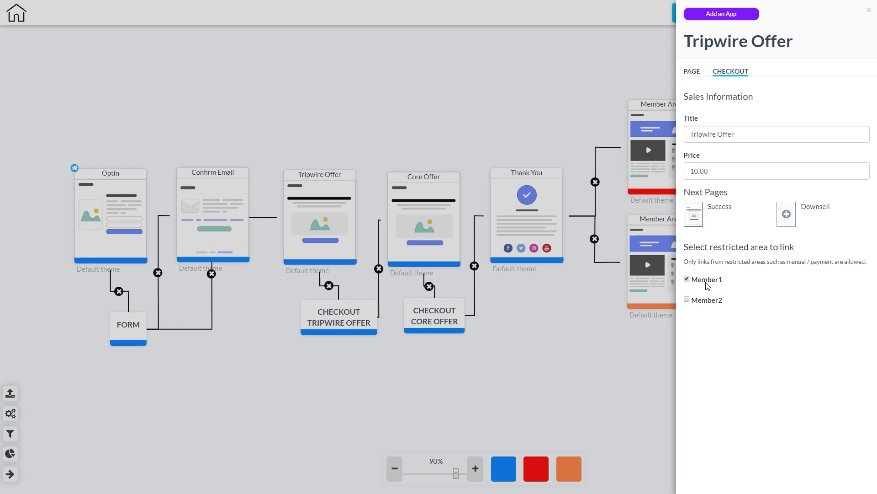
pyautogui.click(561, 352)
# Set Member2 as the restricted area for CHECKOUT CORE OFFER
pyautogui.click(444, 318)
pyautogui.click(468, 356)
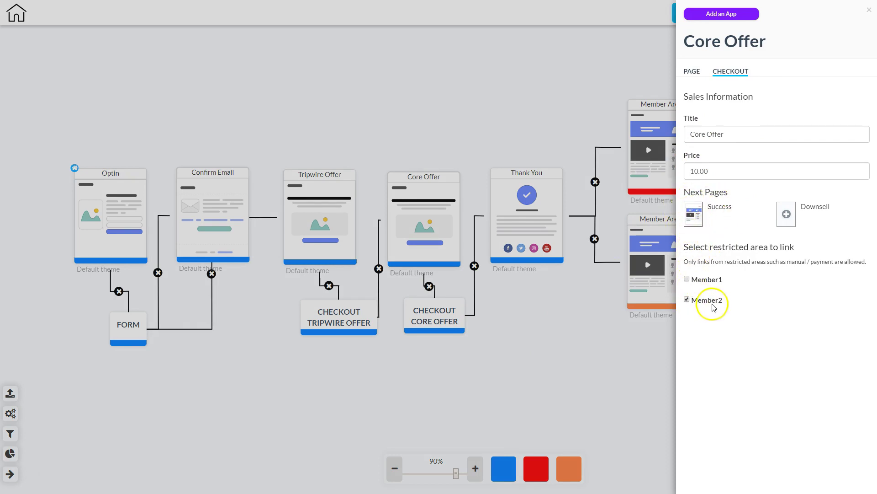
pyautogui.click(593, 348)
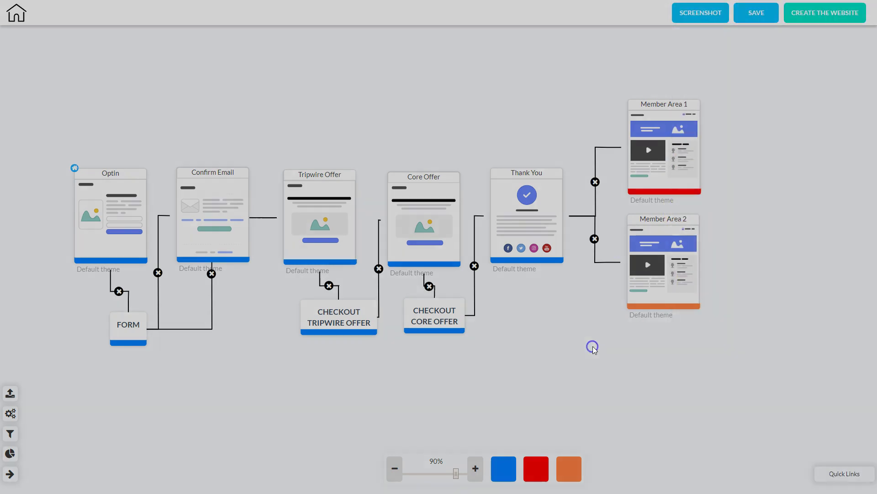
# Save the Tripwire funnel map and acknowledge the Saved successfully message
pyautogui.click(752, 16)
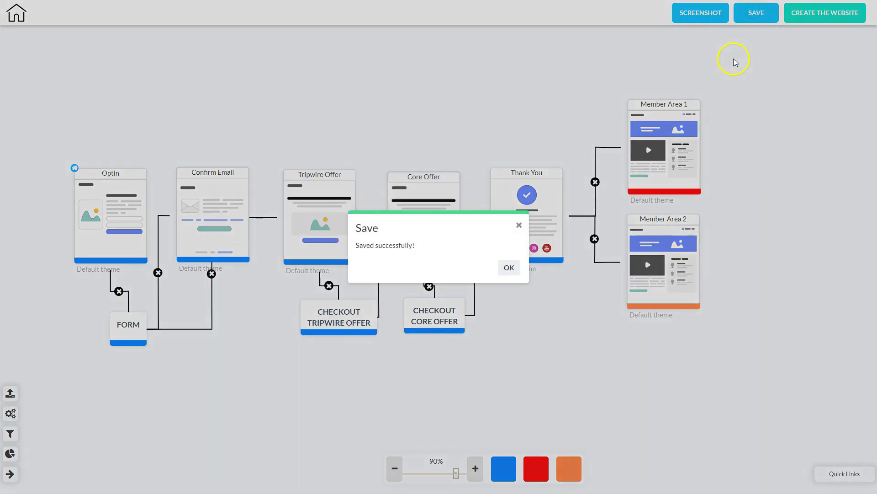
pyautogui.click(507, 269)
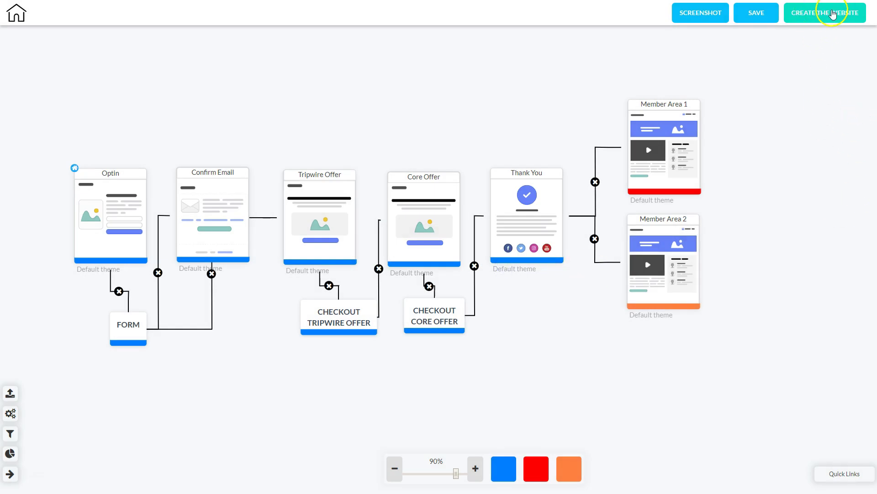
# Create a website named 'Tripwire 2' from the funnel and access it
pyautogui.click(827, 12)
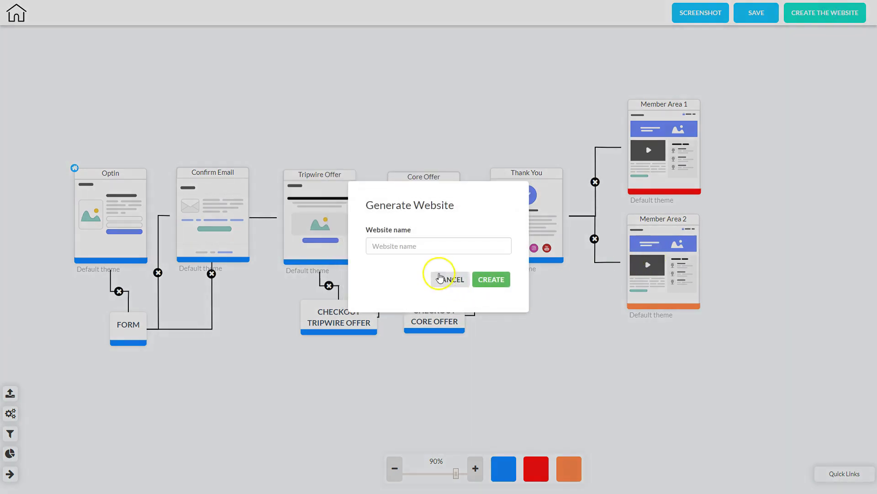
pyautogui.click(425, 245)
pyautogui.write('Tripwire 2')
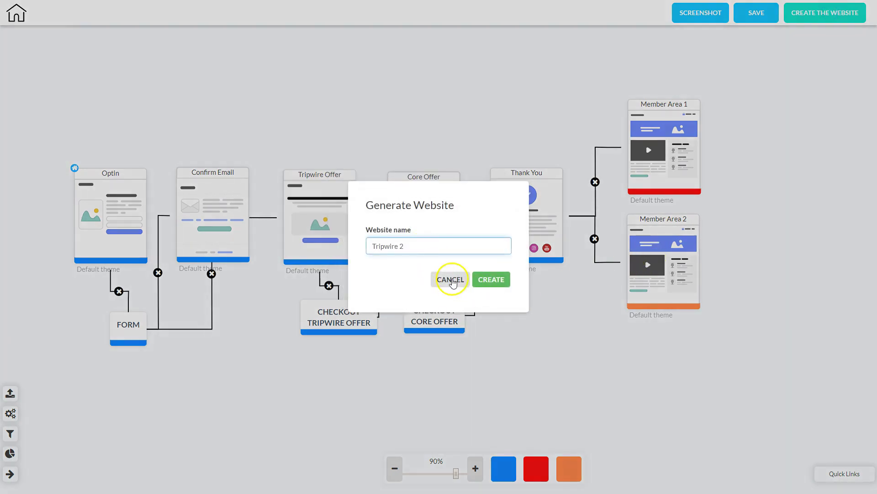
pyautogui.click(492, 279)
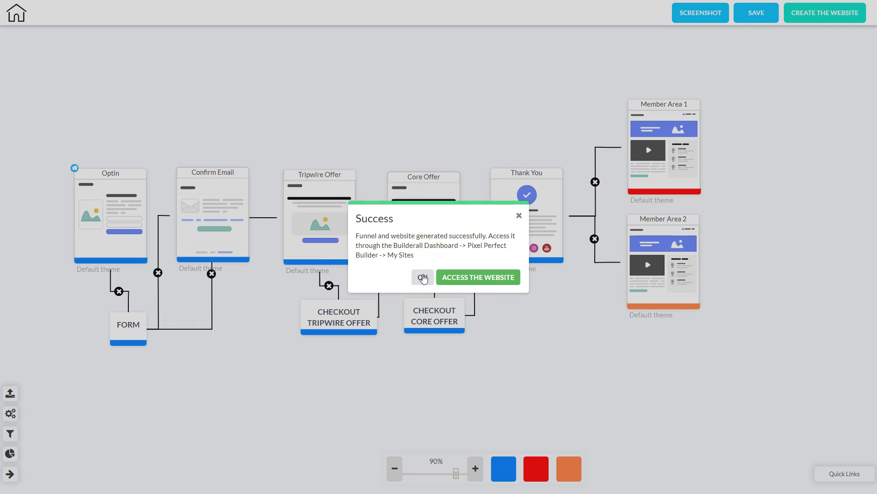
pyautogui.click(454, 276)
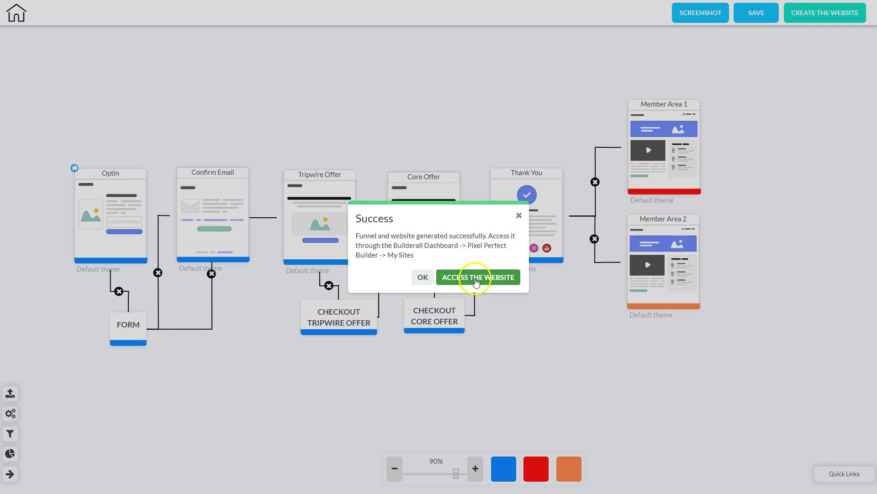